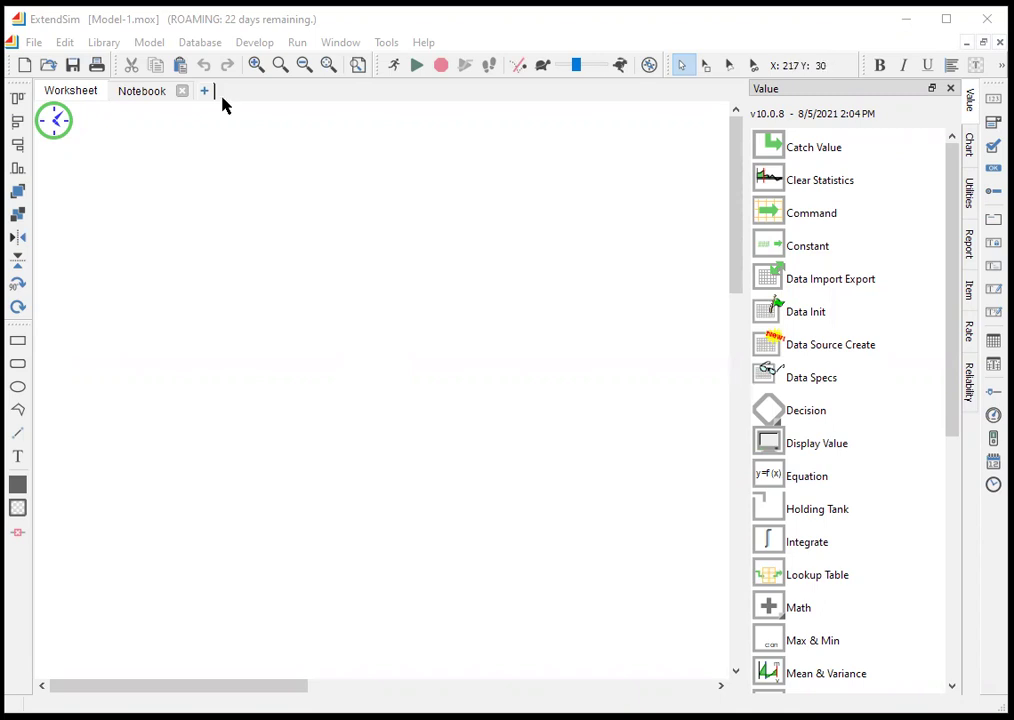
Open the Database menu to start a new model database
click(202, 44)
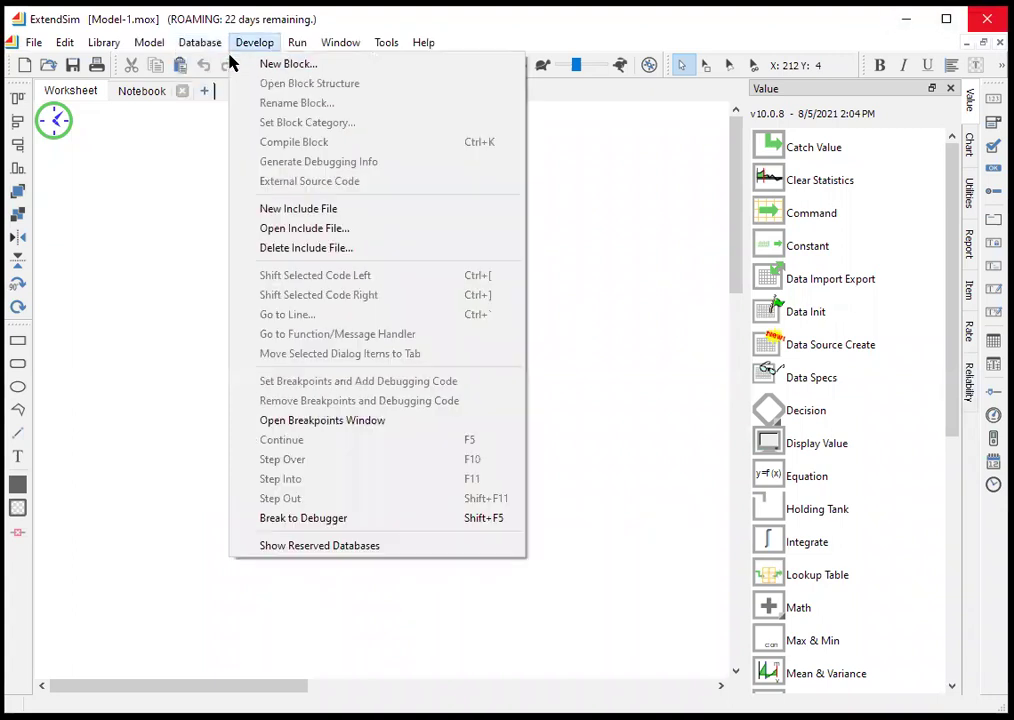
Create a new database named 'my DB'
click(210, 64)
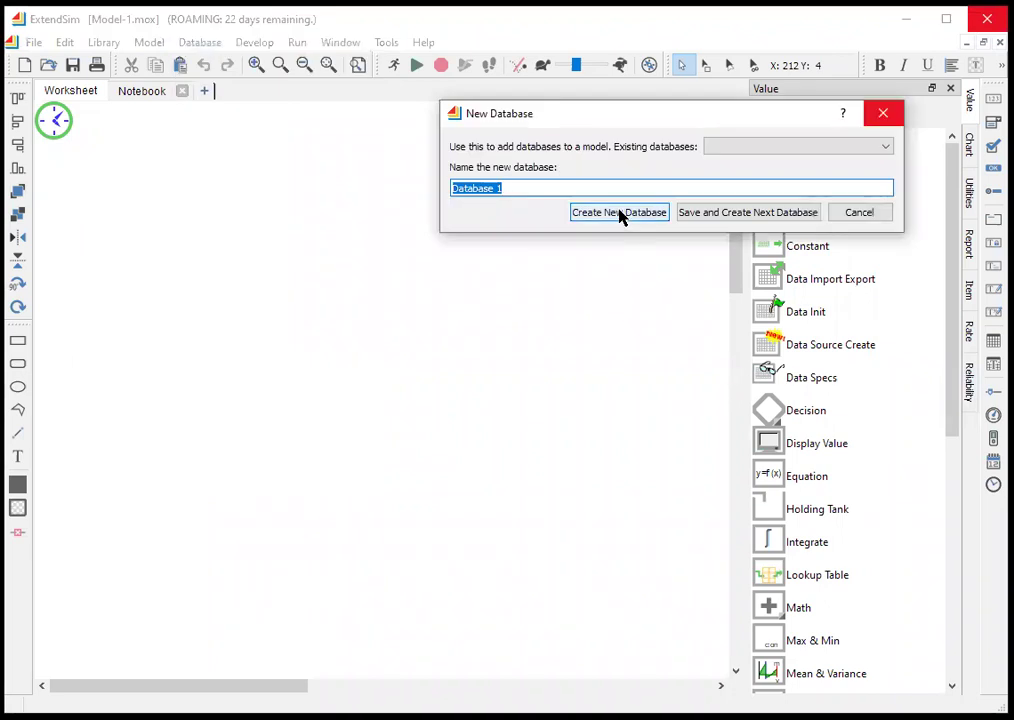
text(my )
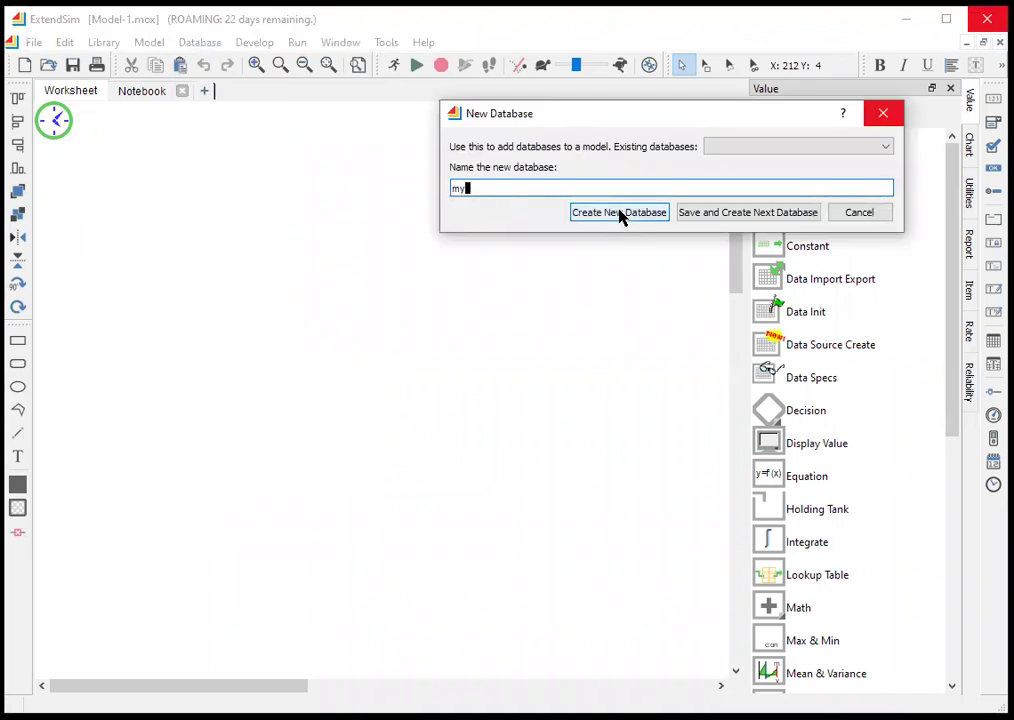
text(DB)
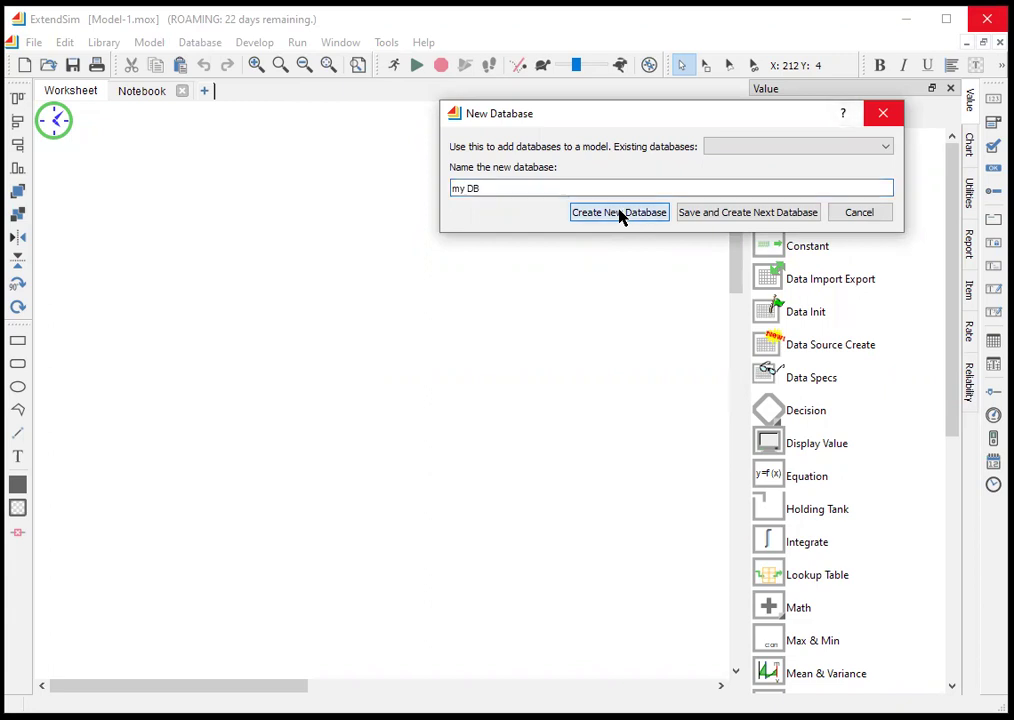
click(620, 214)
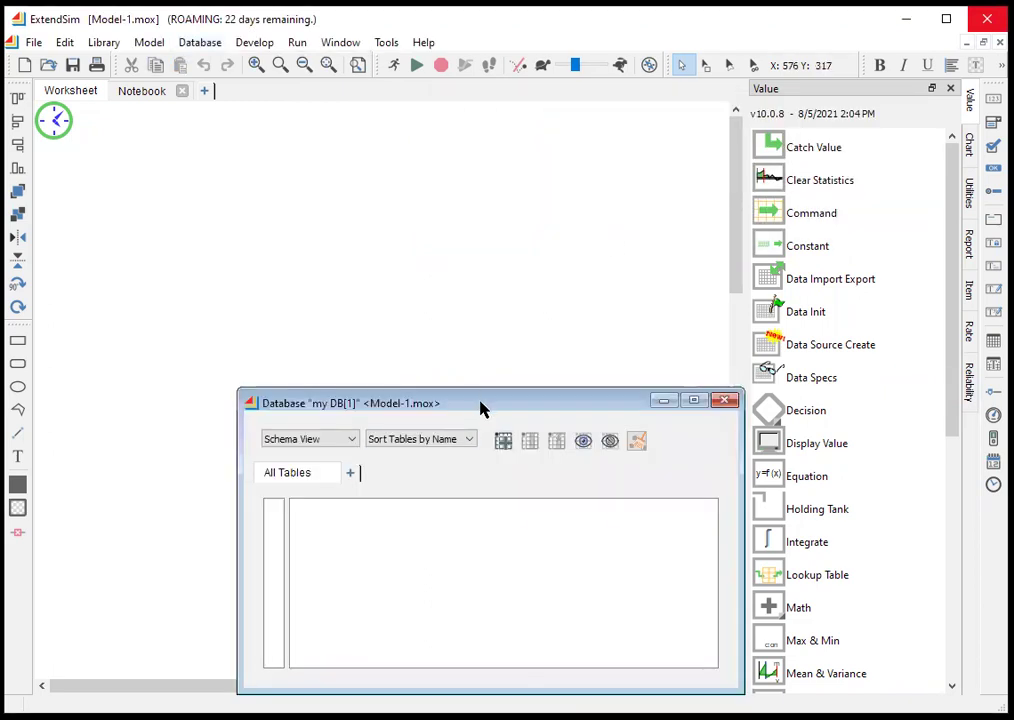
Move the my DB window toward the centre, hide it, then return to the Database menu
drag(480, 407, 405, 232)
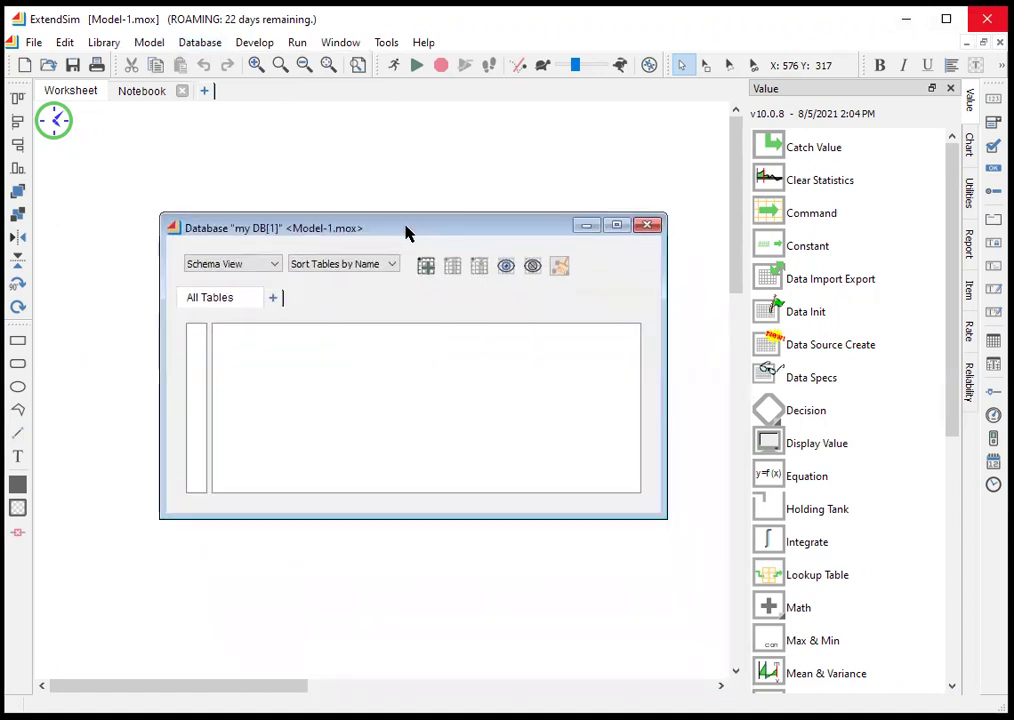
click(204, 47)
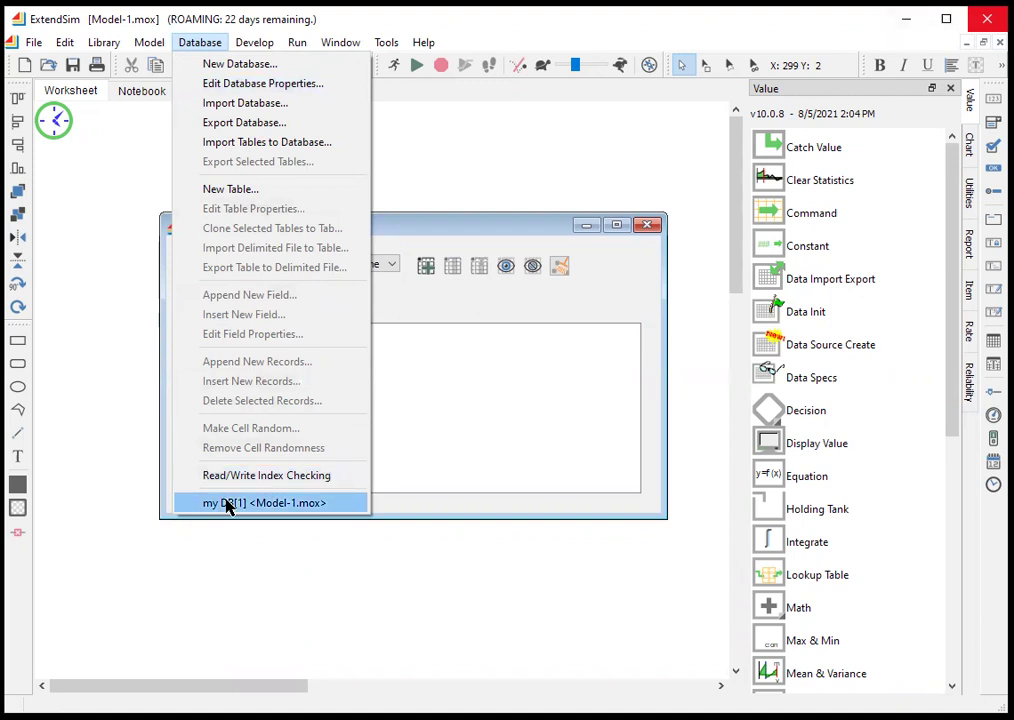
click(527, 149)
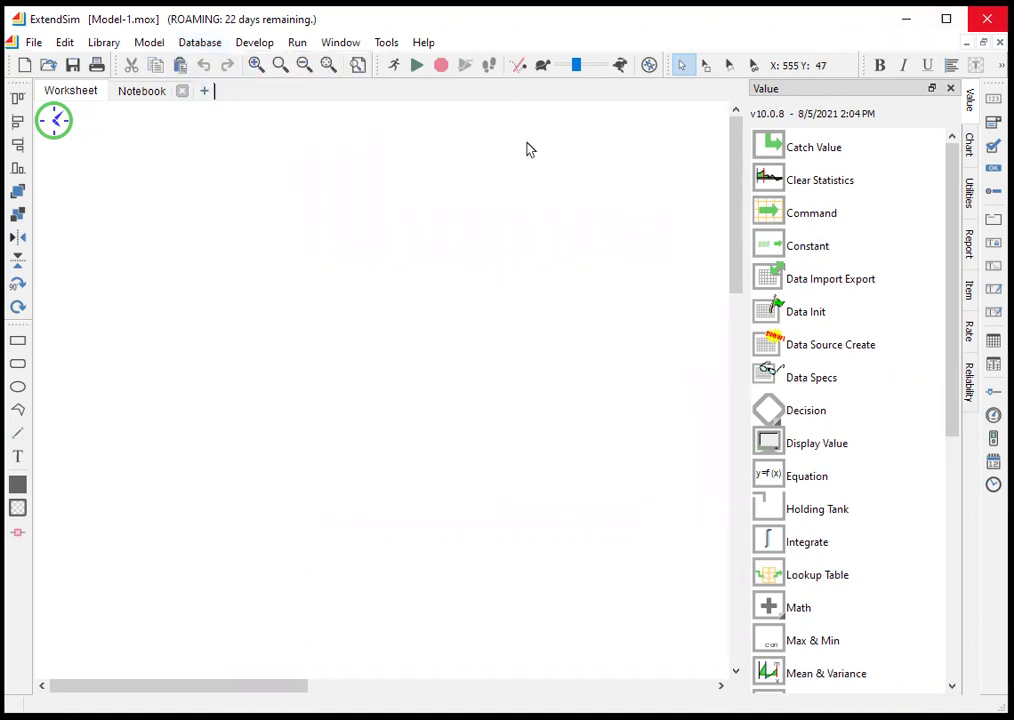
click(201, 44)
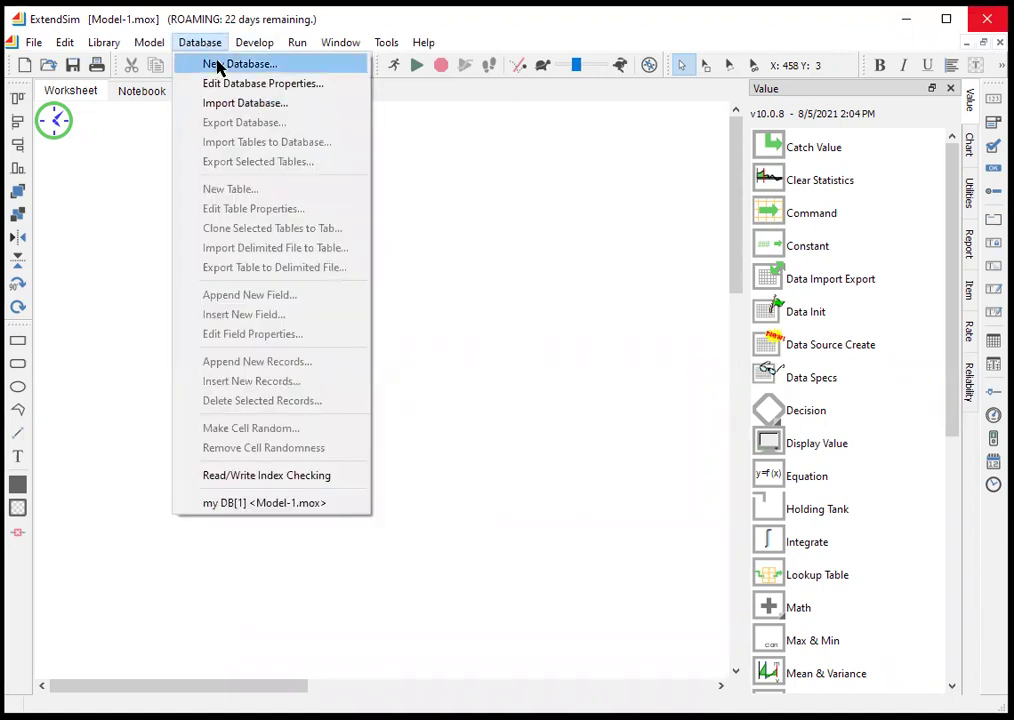
click(279, 508)
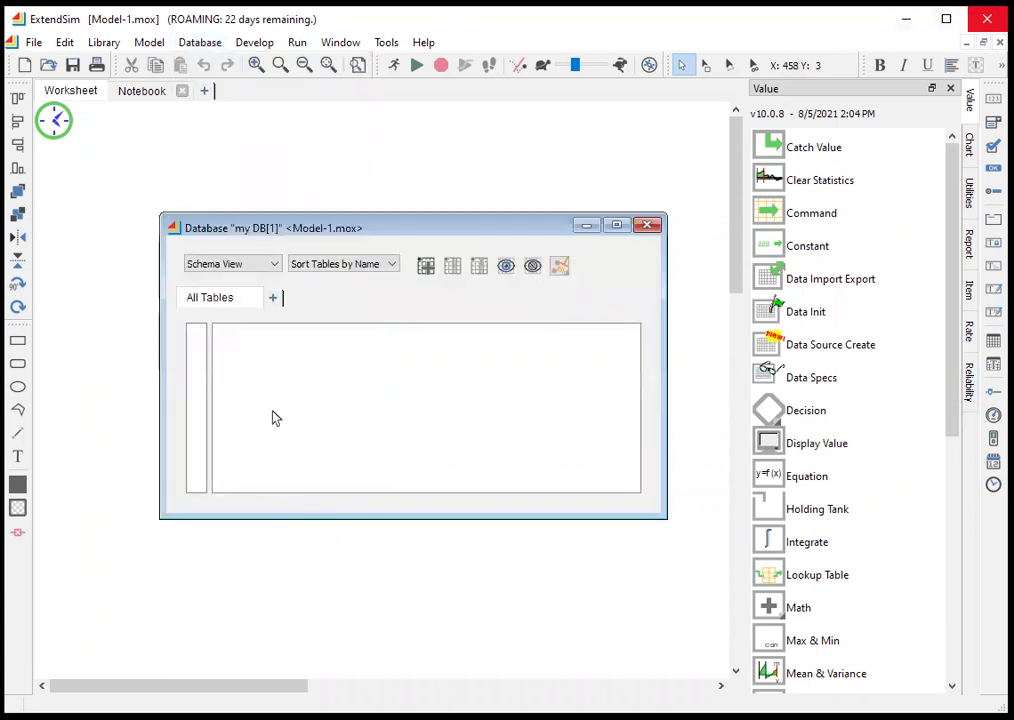
click(274, 264)
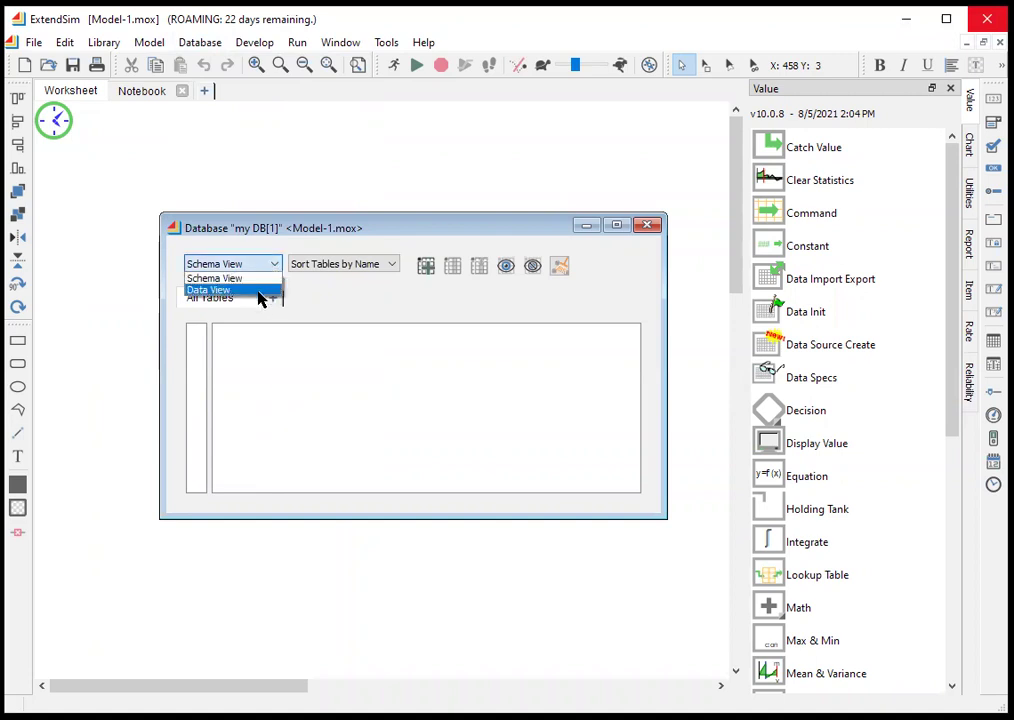
click(260, 292)
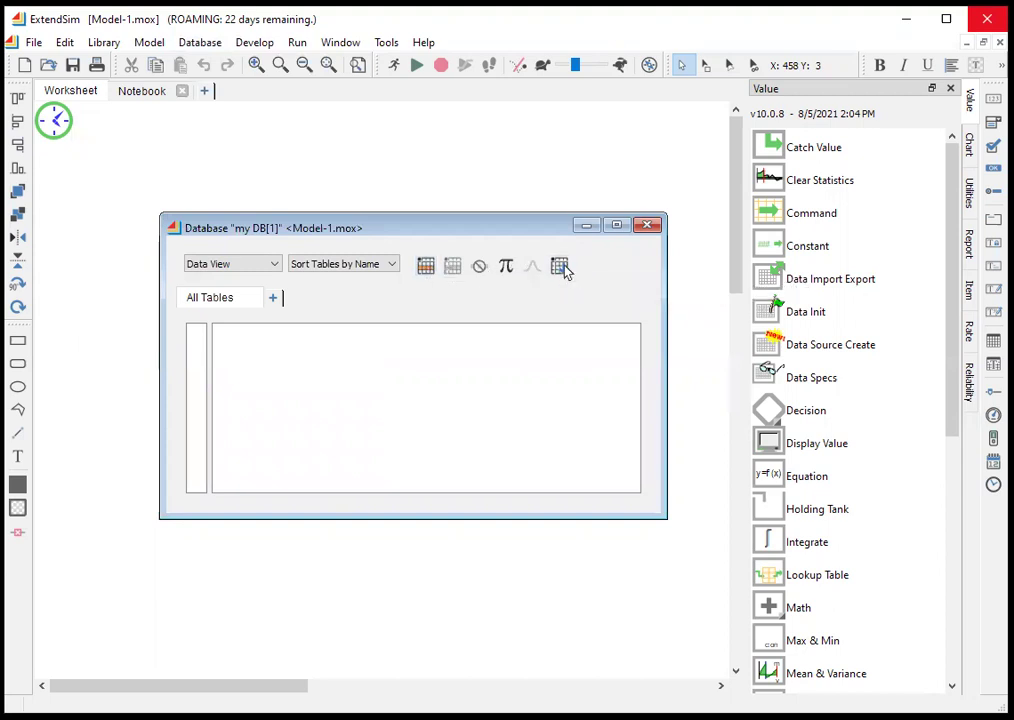
click(275, 265)
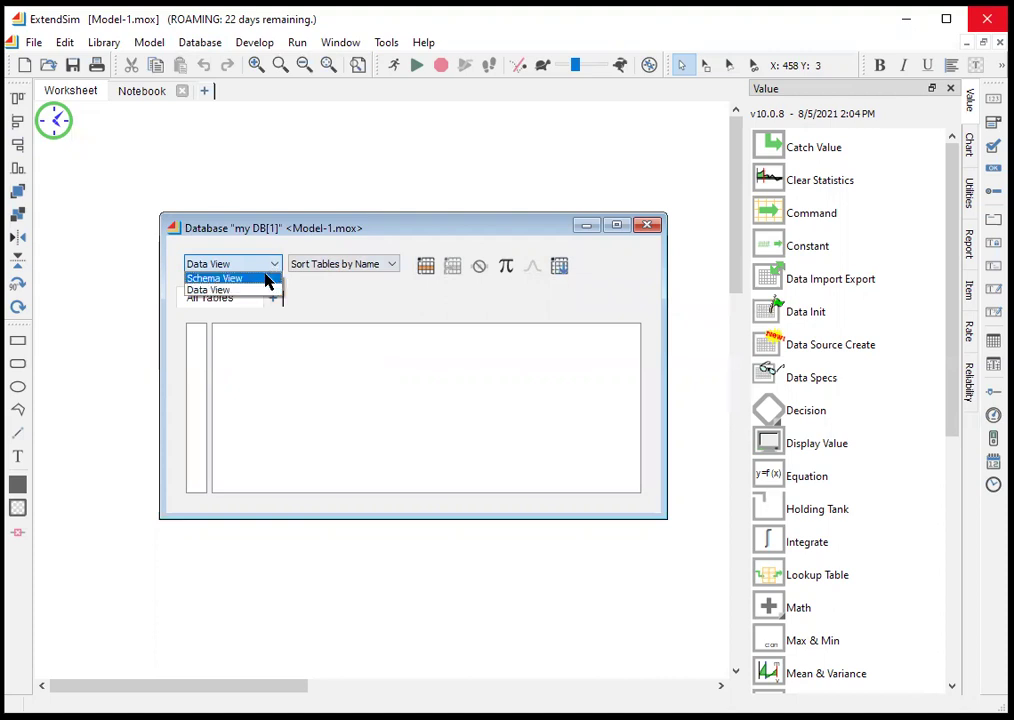
click(266, 278)
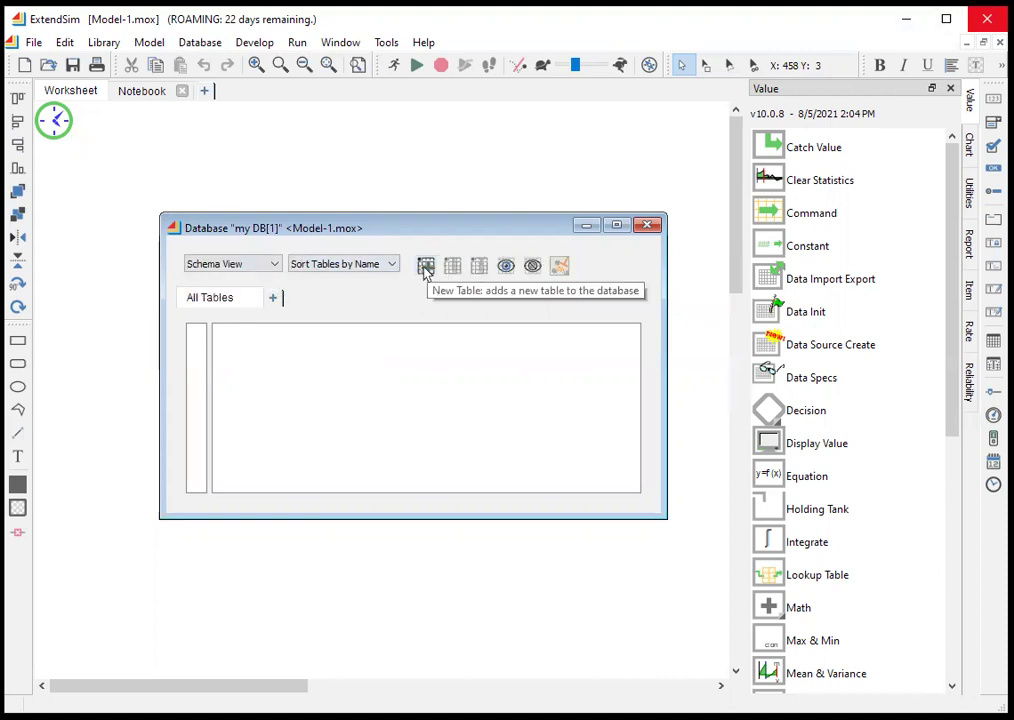
Start a new table in my DB and name it 'Inputs'
click(193, 47)
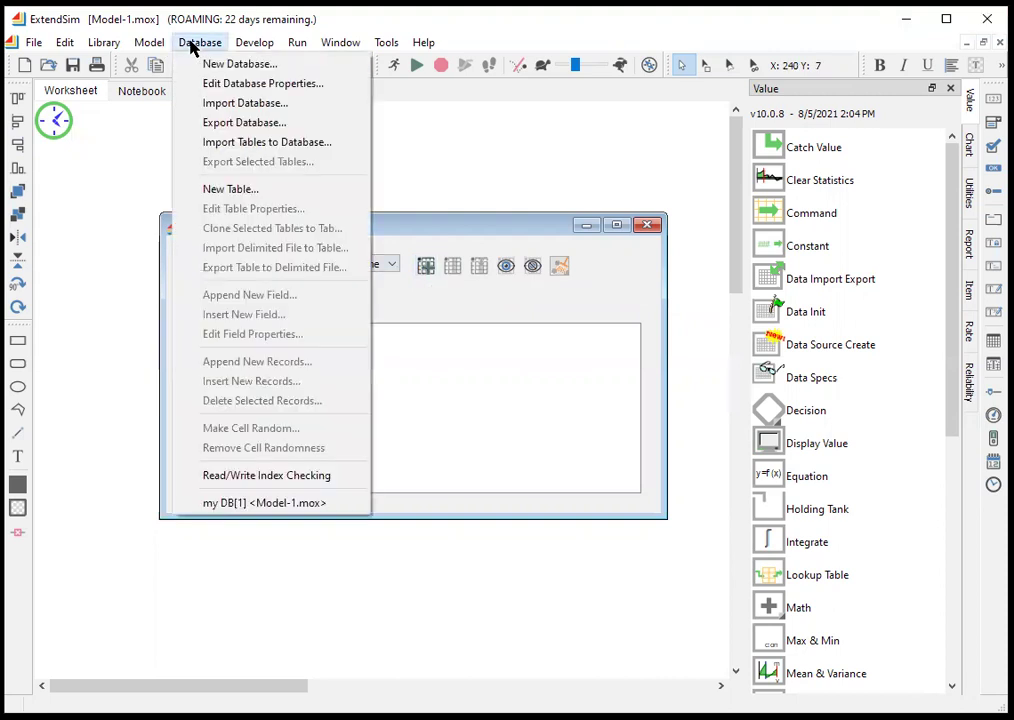
click(236, 195)
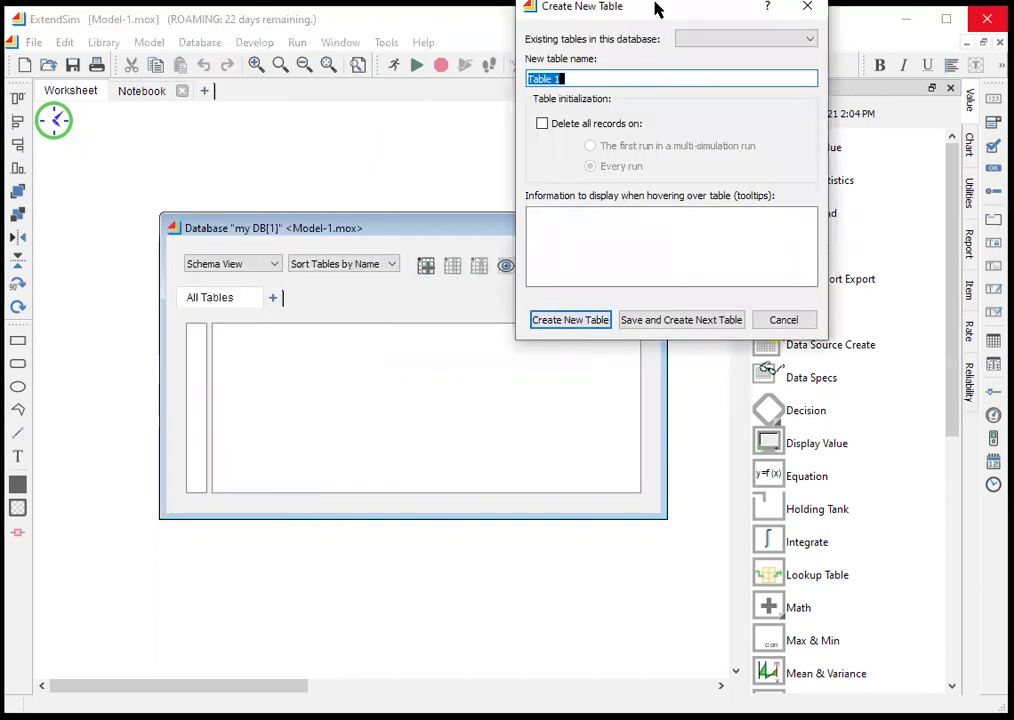
drag(657, 10, 510, 124)
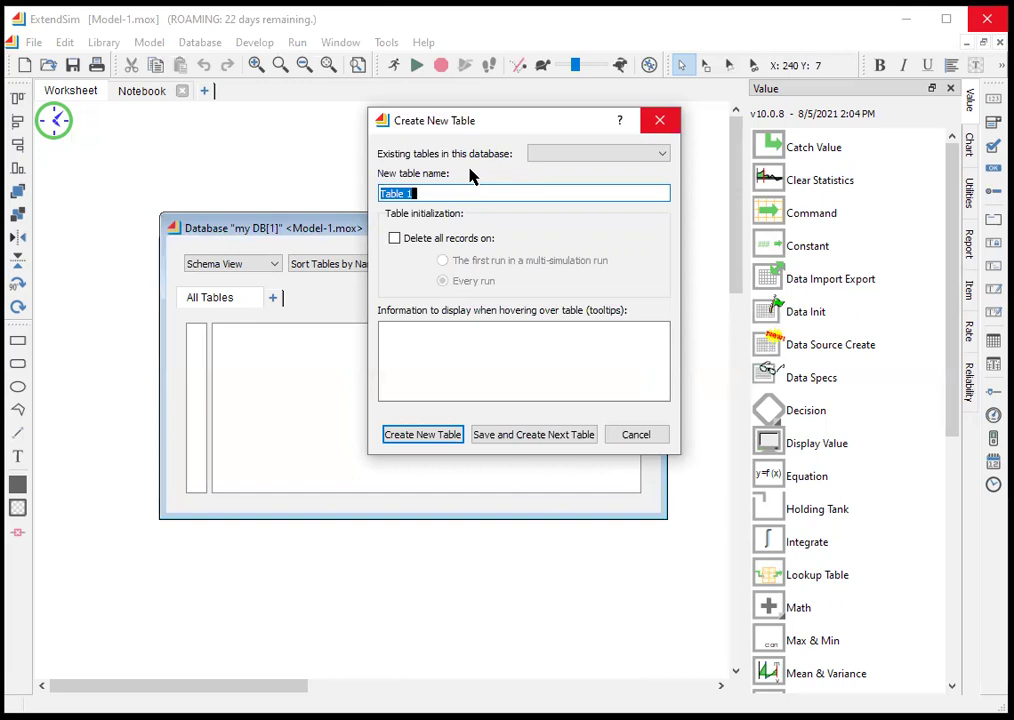
text(Inputs)
Save Inputs, then create an 'Outputs' table that deletes all records on the first run
click(510, 440)
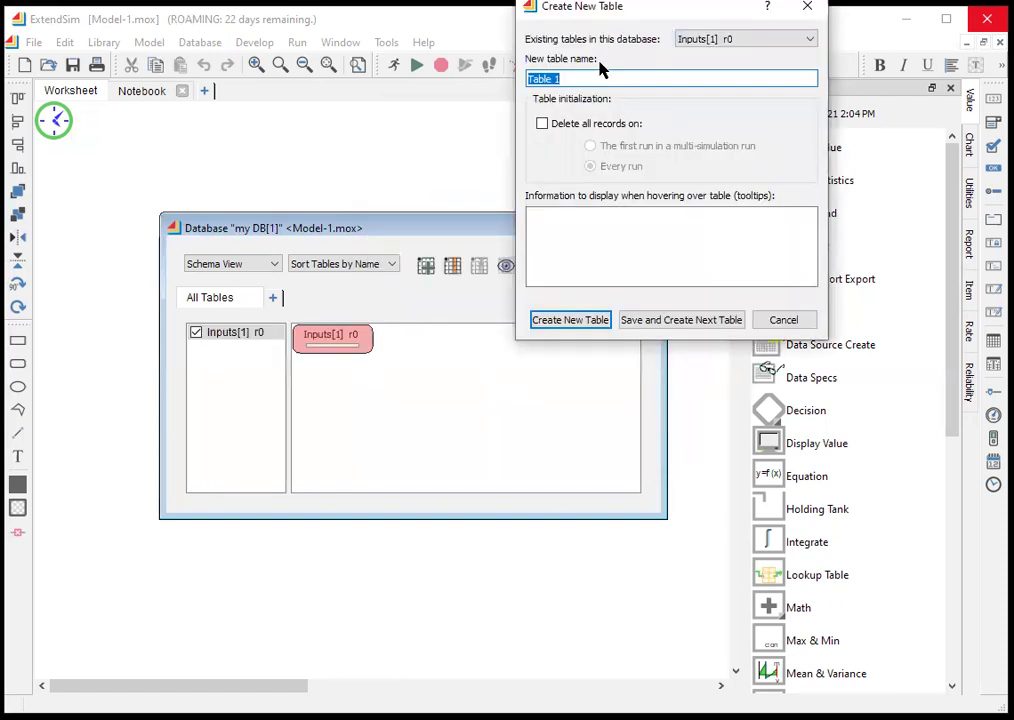
text(Outputs)
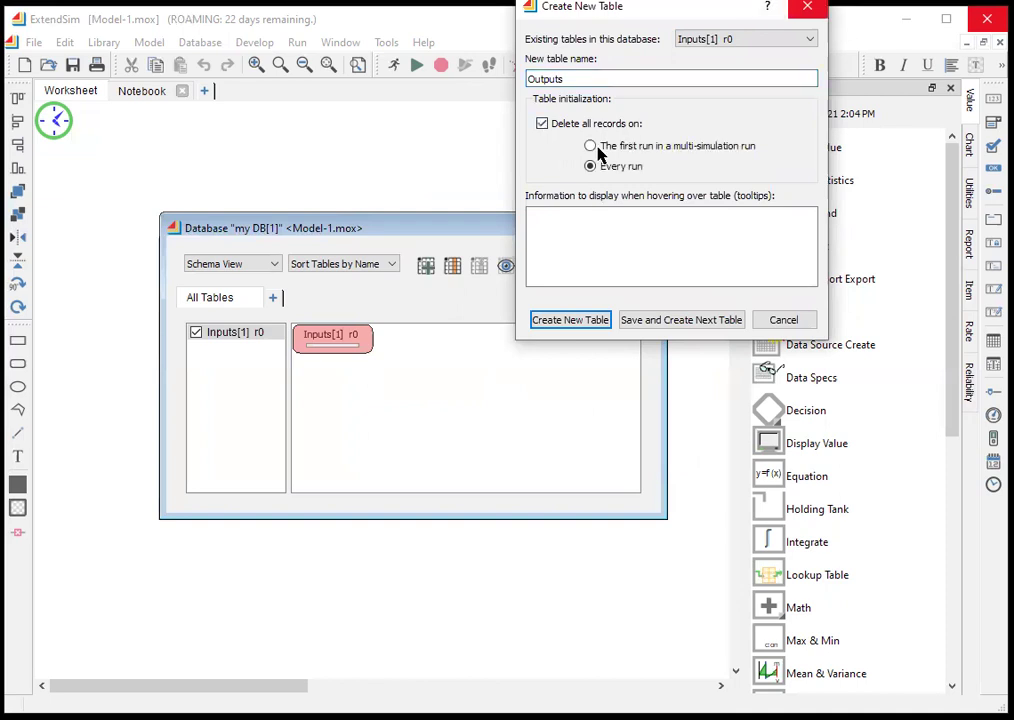
click(590, 147)
click(578, 321)
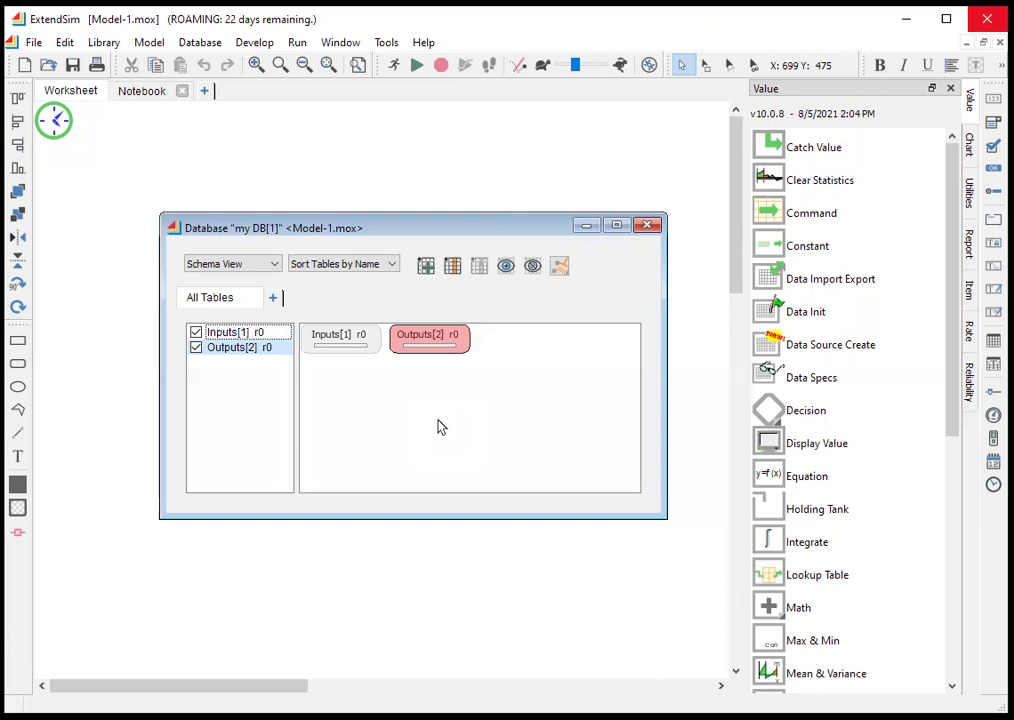
Open the Inputs table's data window beside the my DB window
double_click(321, 343)
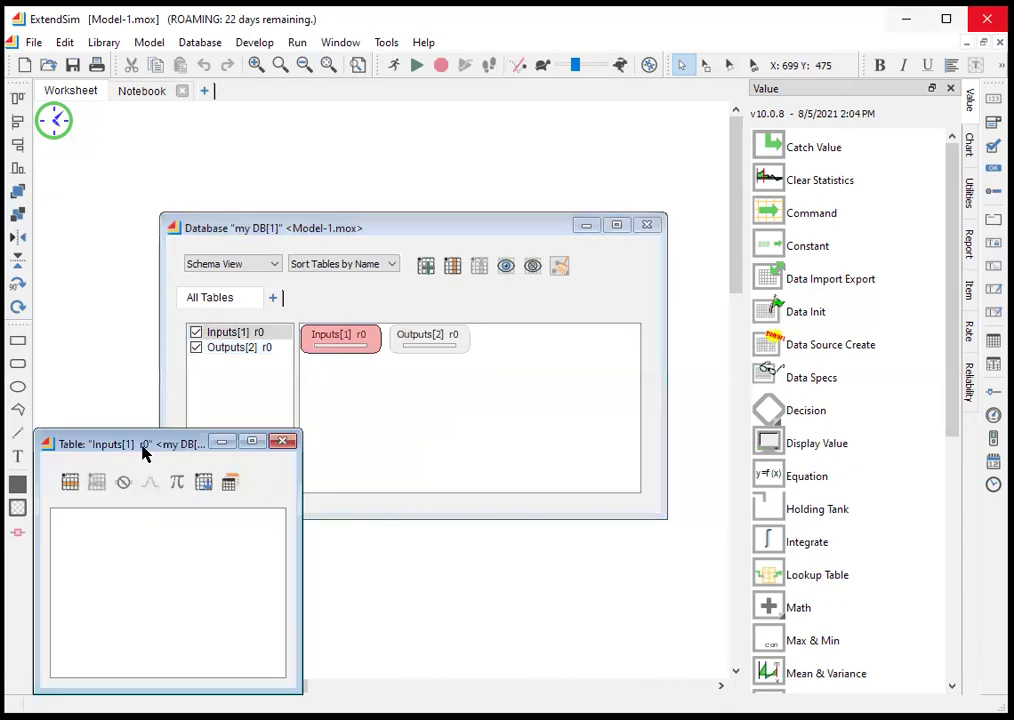
drag(144, 443, 197, 394)
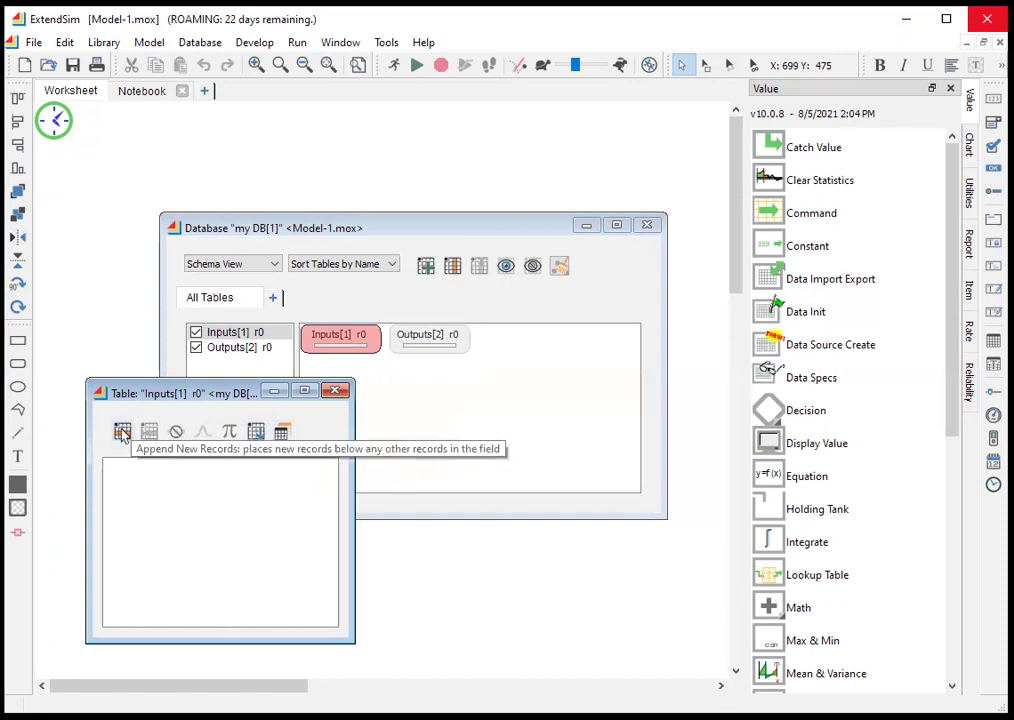
click(201, 44)
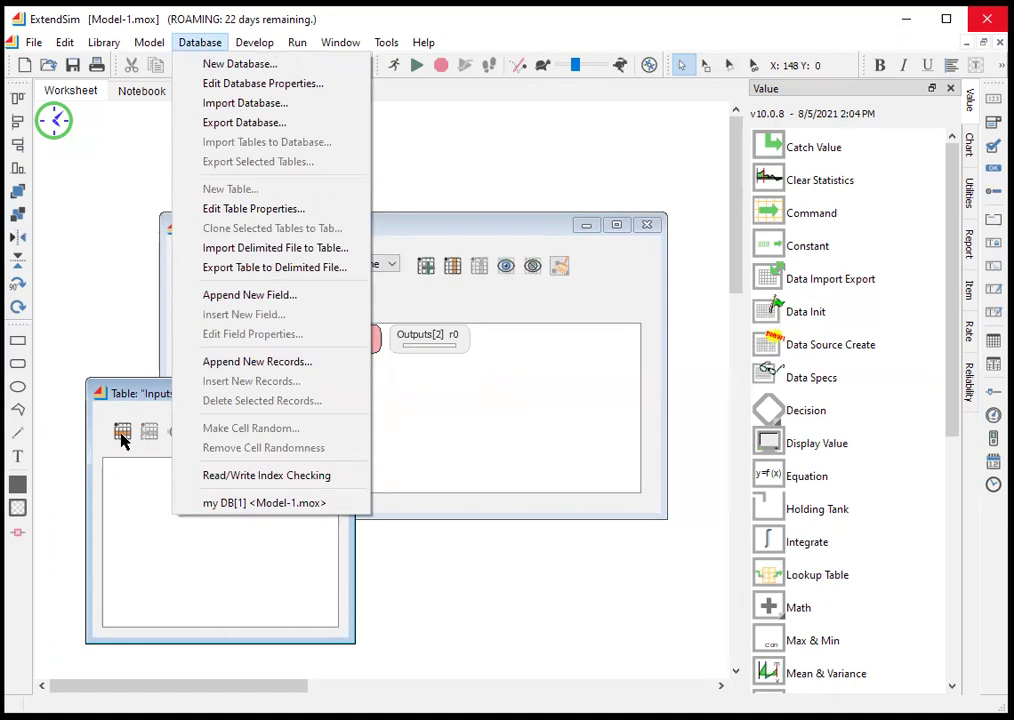
Append 5 new records to the Inputs table
key(r)
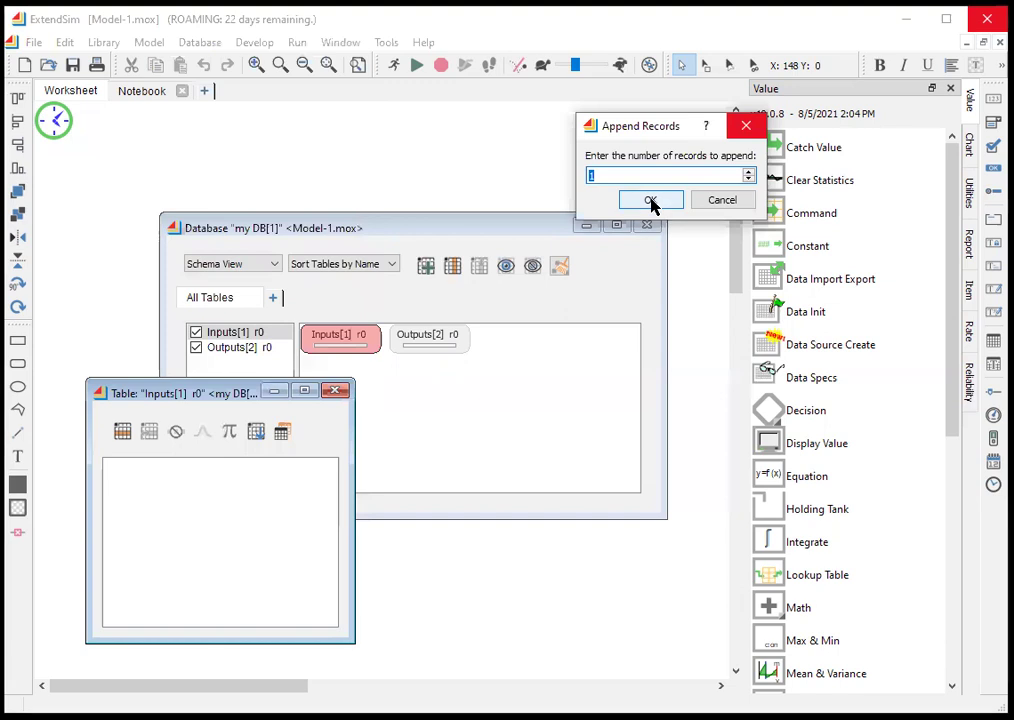
text(5)
click(651, 201)
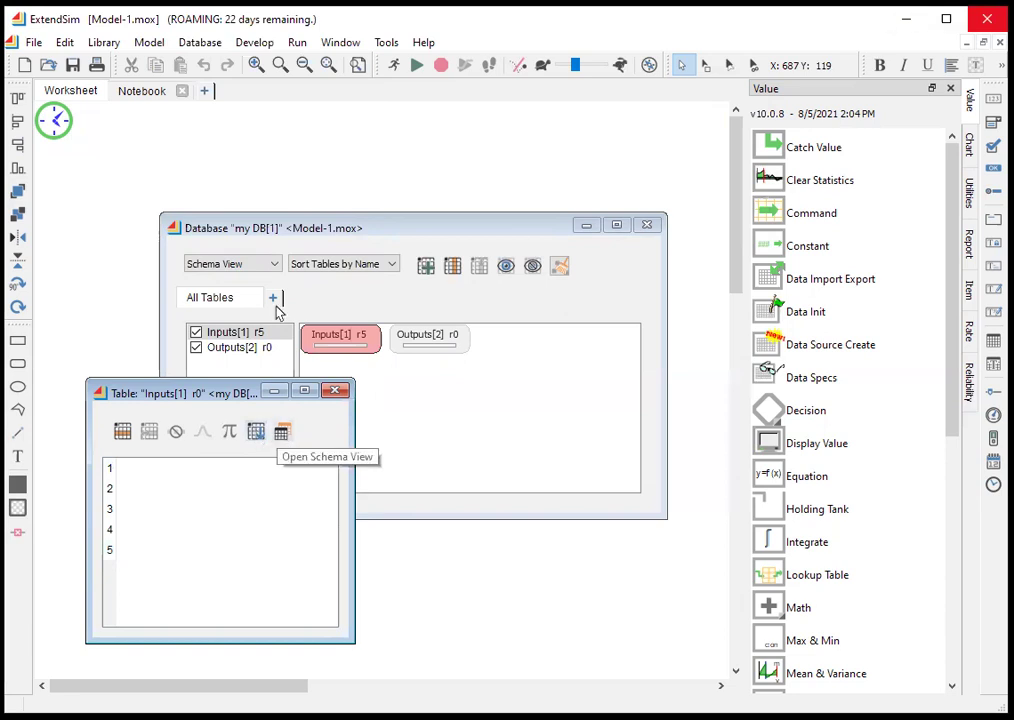
Add a Number field named 'first input' in General format to the Inputs table
right_click(172, 475)
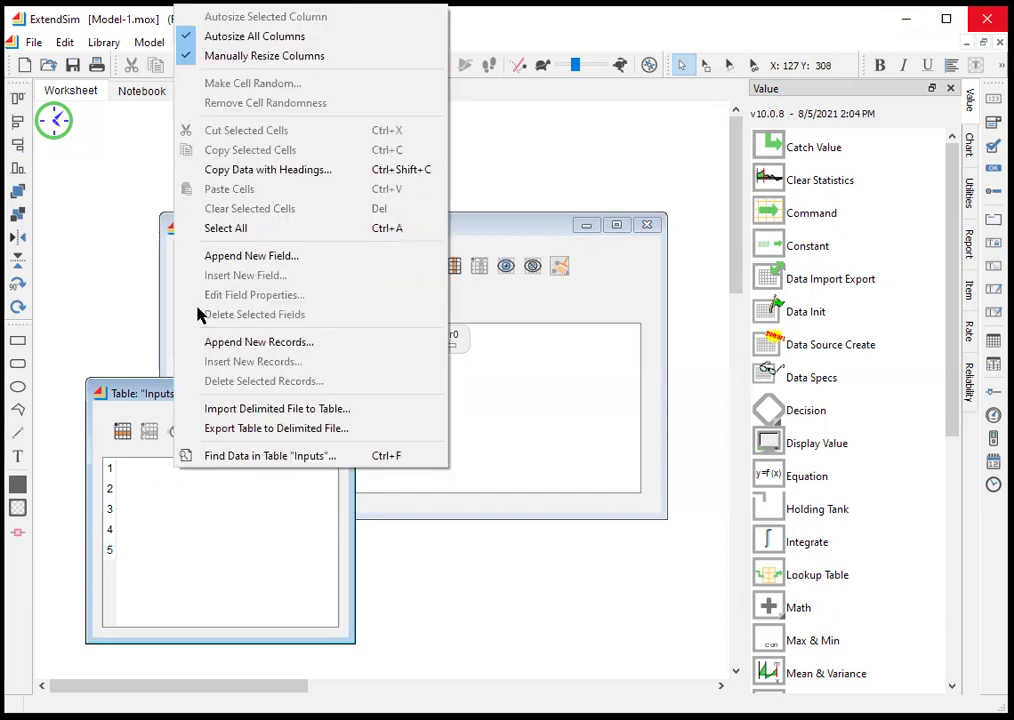
click(240, 257)
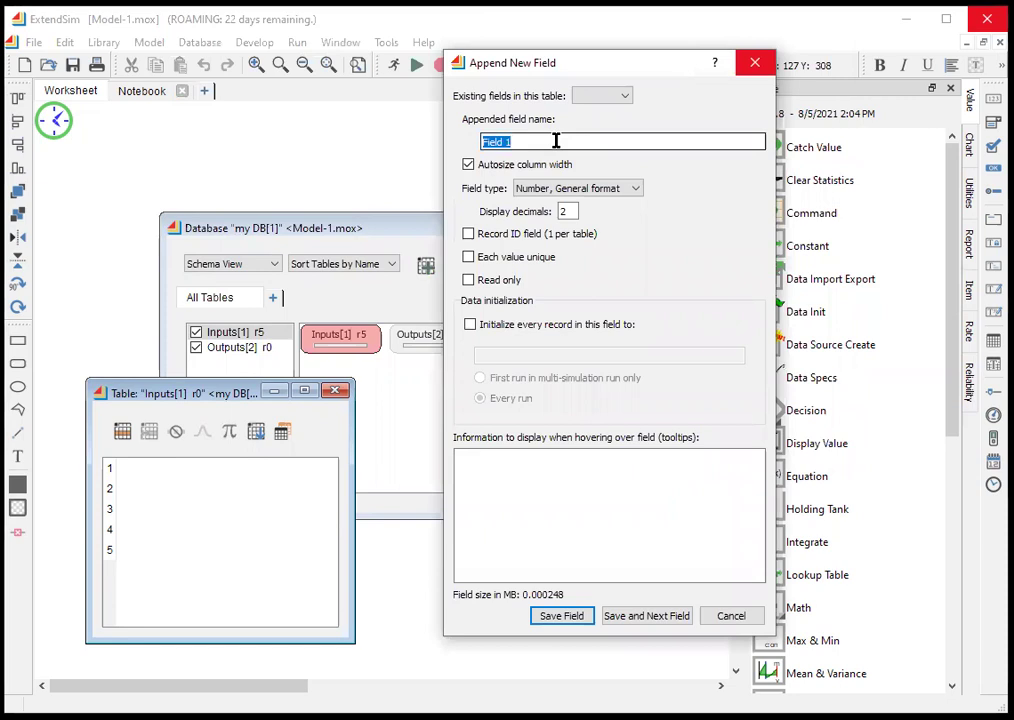
text(first input)
click(632, 191)
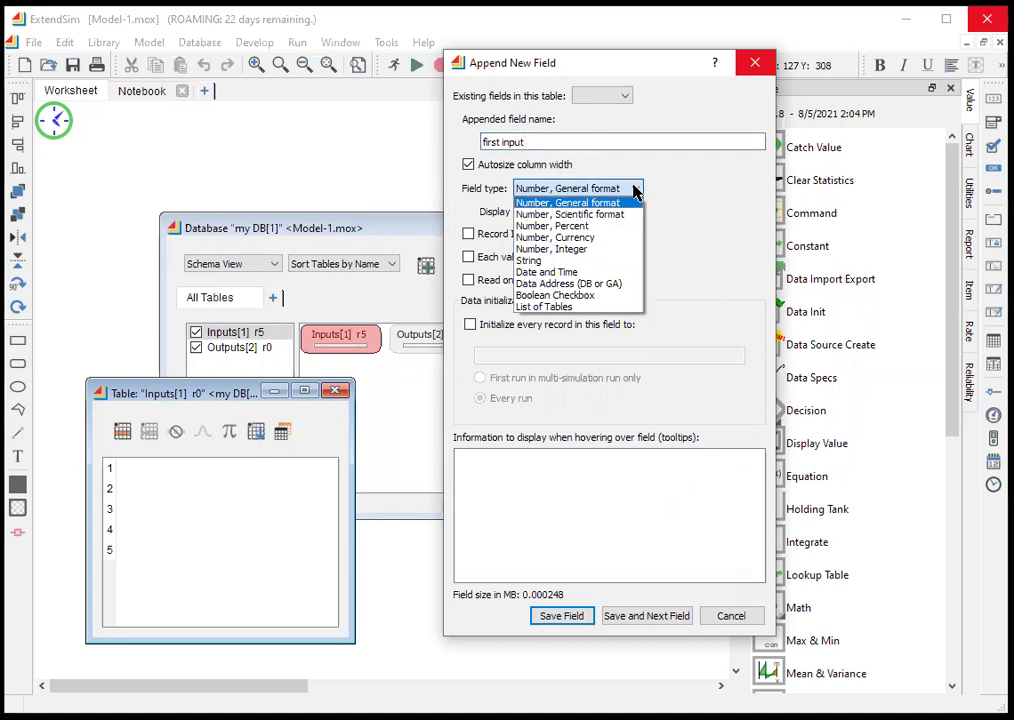
click(605, 203)
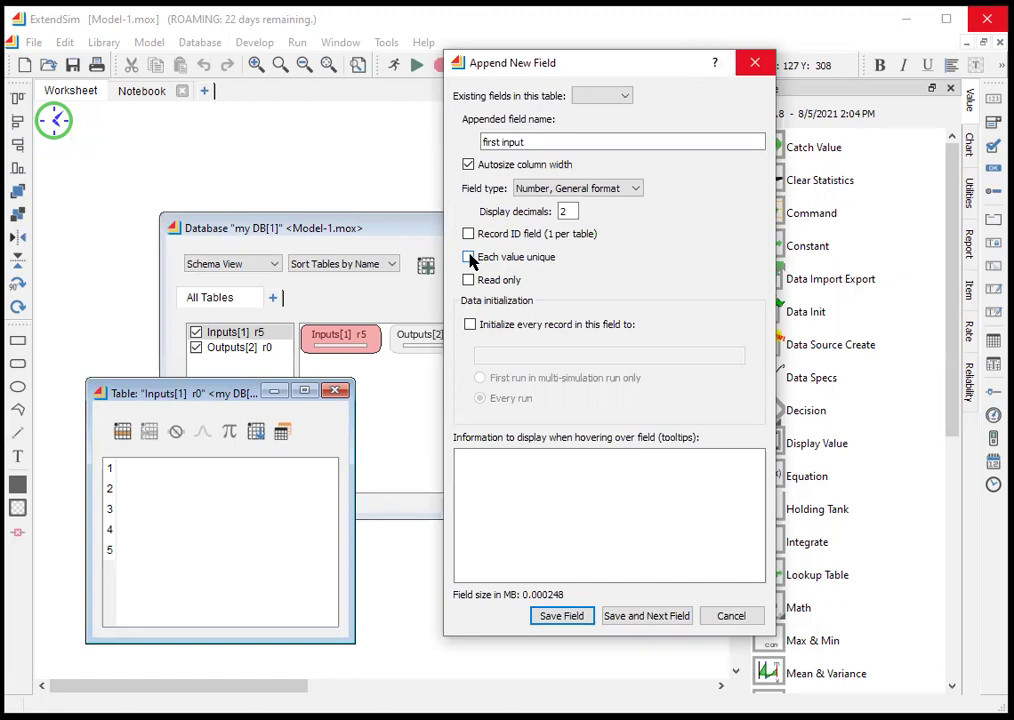
click(561, 616)
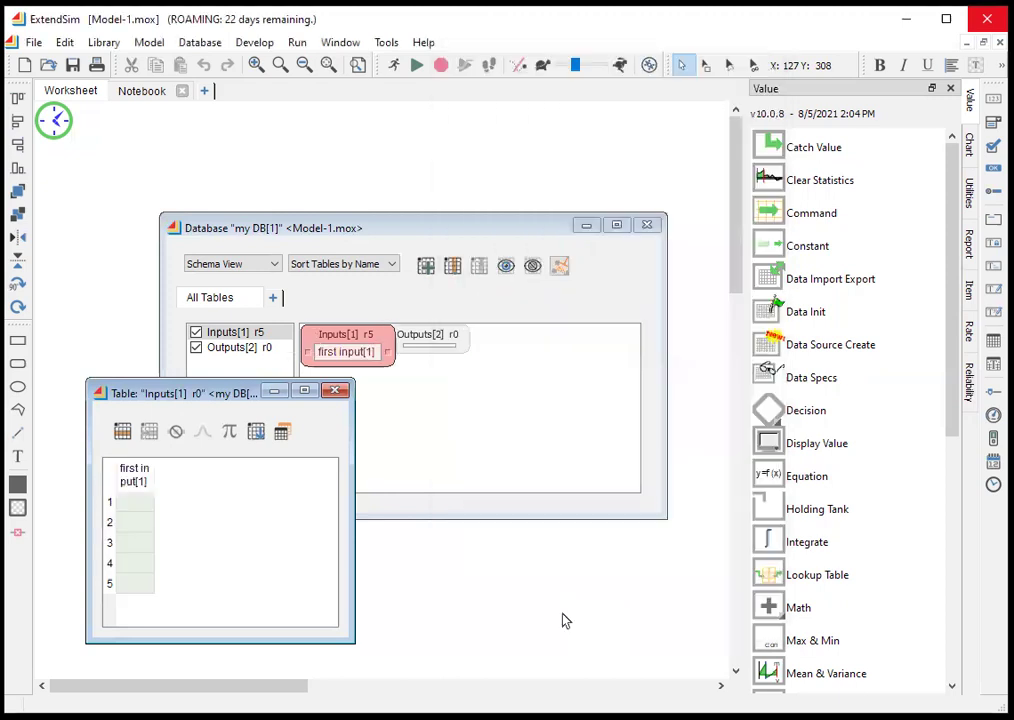
Append a second field named 'next field' to the Inputs table
right_click(340, 352)
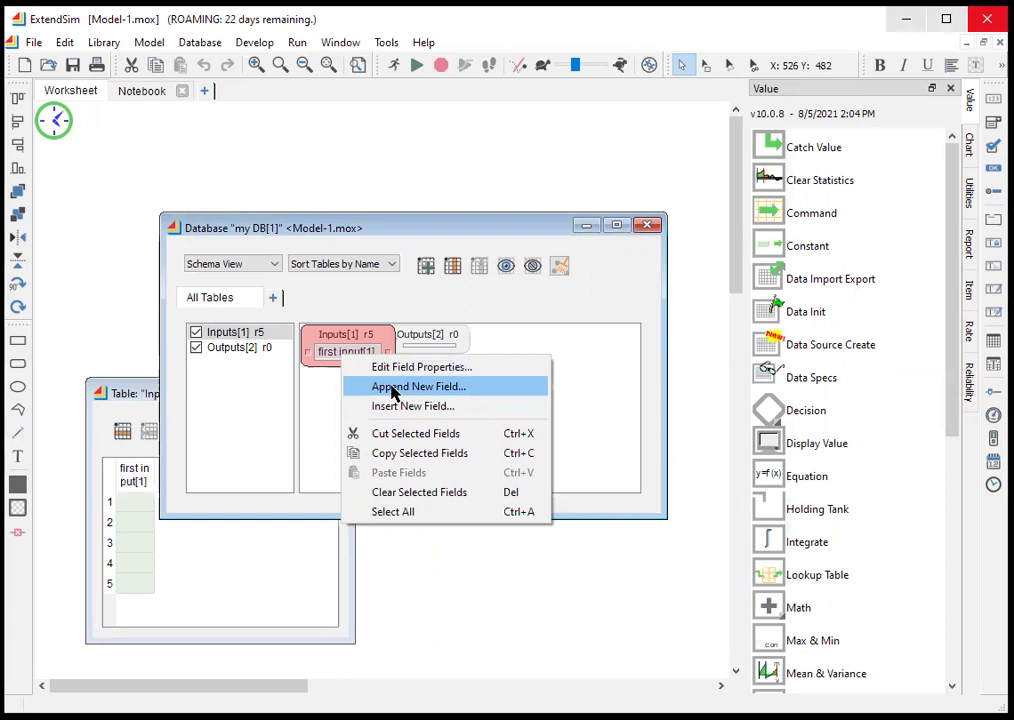
click(393, 388)
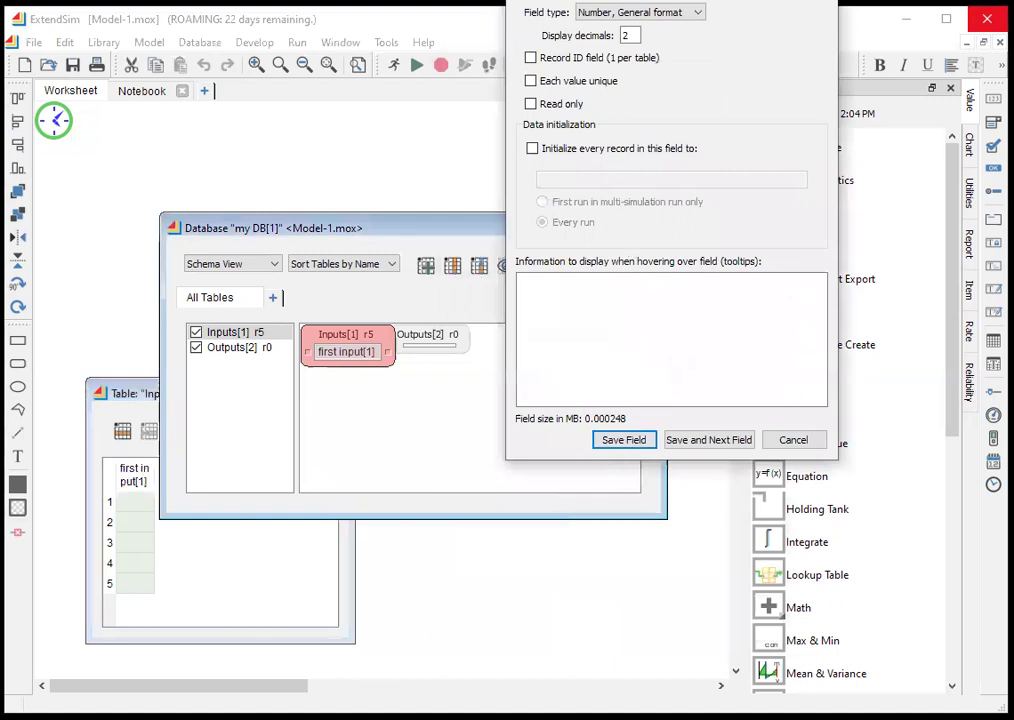
drag(640, 0, 598, 69)
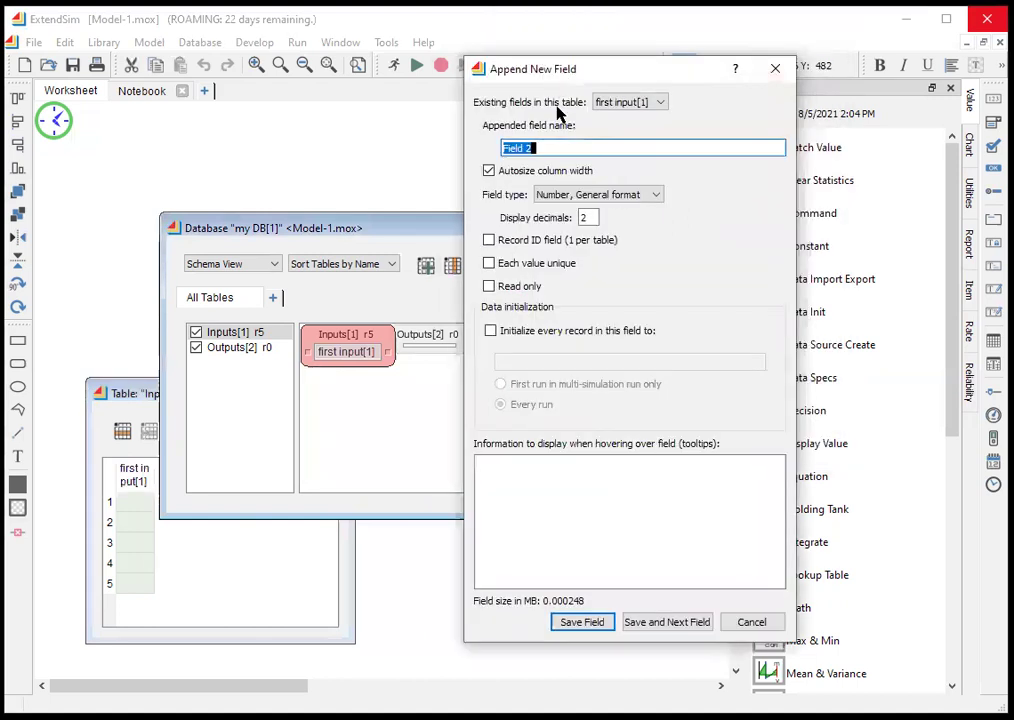
text(n)
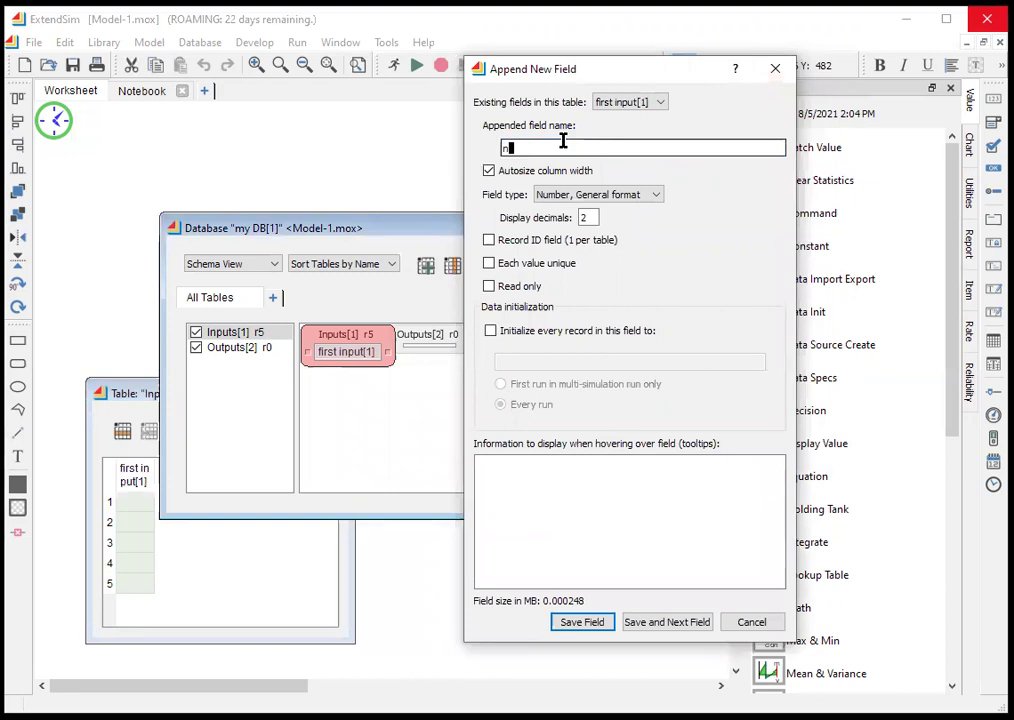
text(ext field)
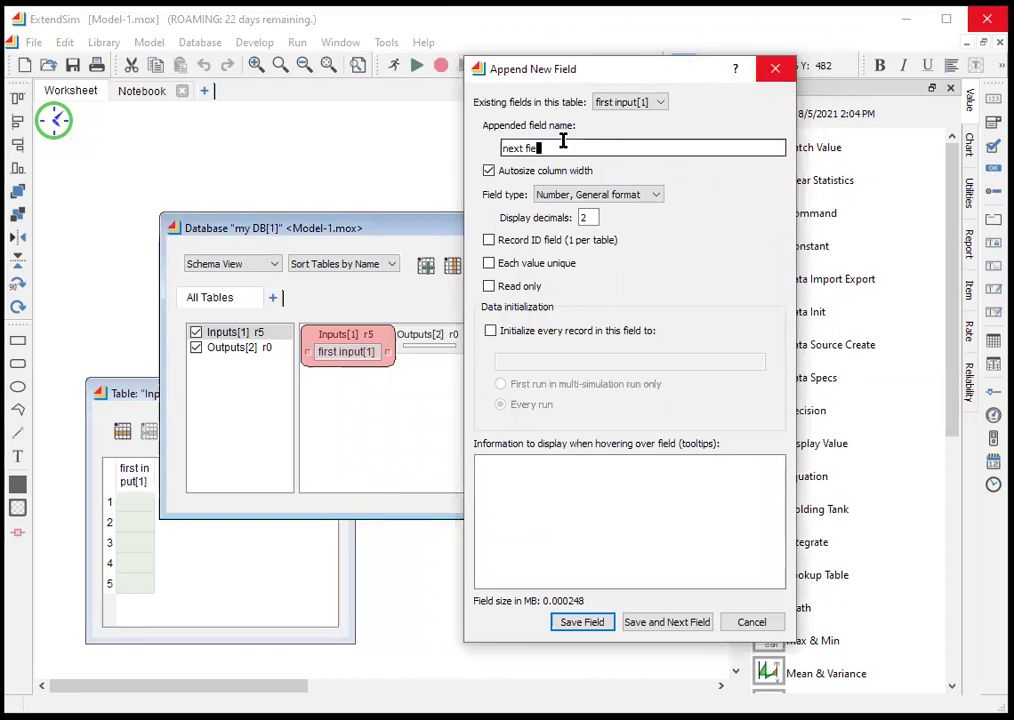
click(576, 623)
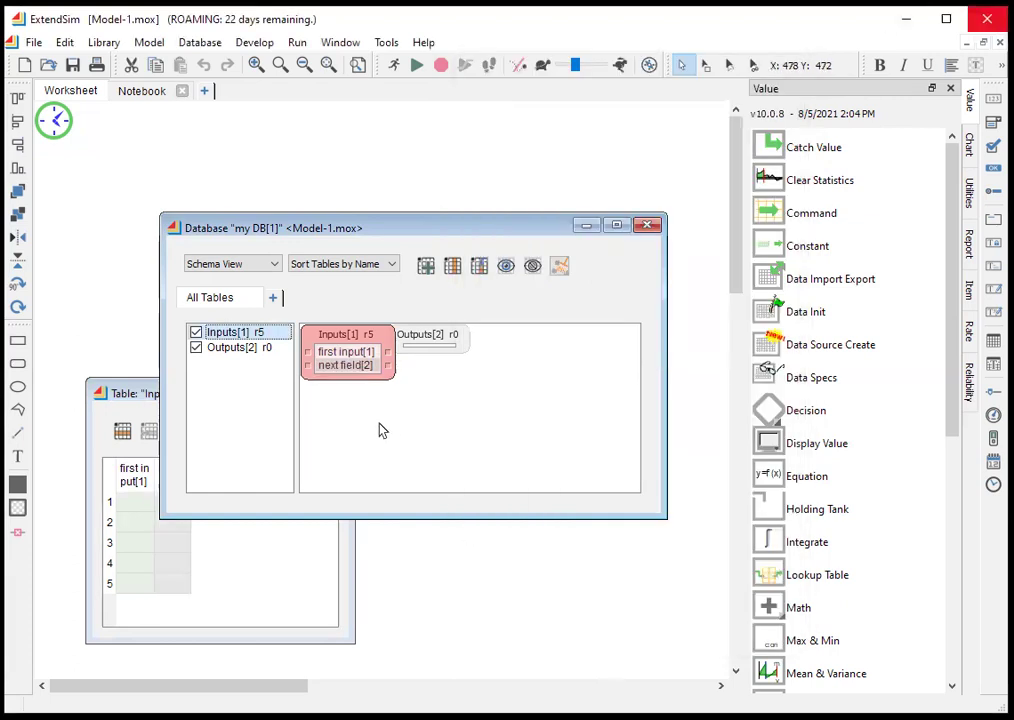
Enter 751 and 20 into record 1 of Inputs, then close the database and table windows
click(646, 226)
click(127, 507)
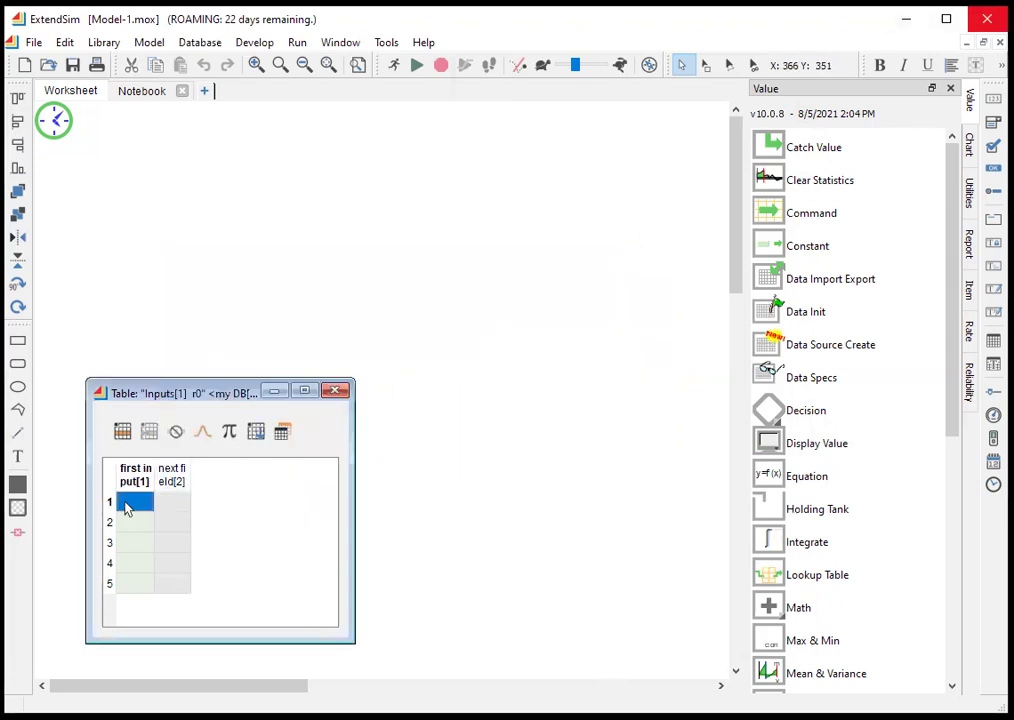
double_click(127, 507)
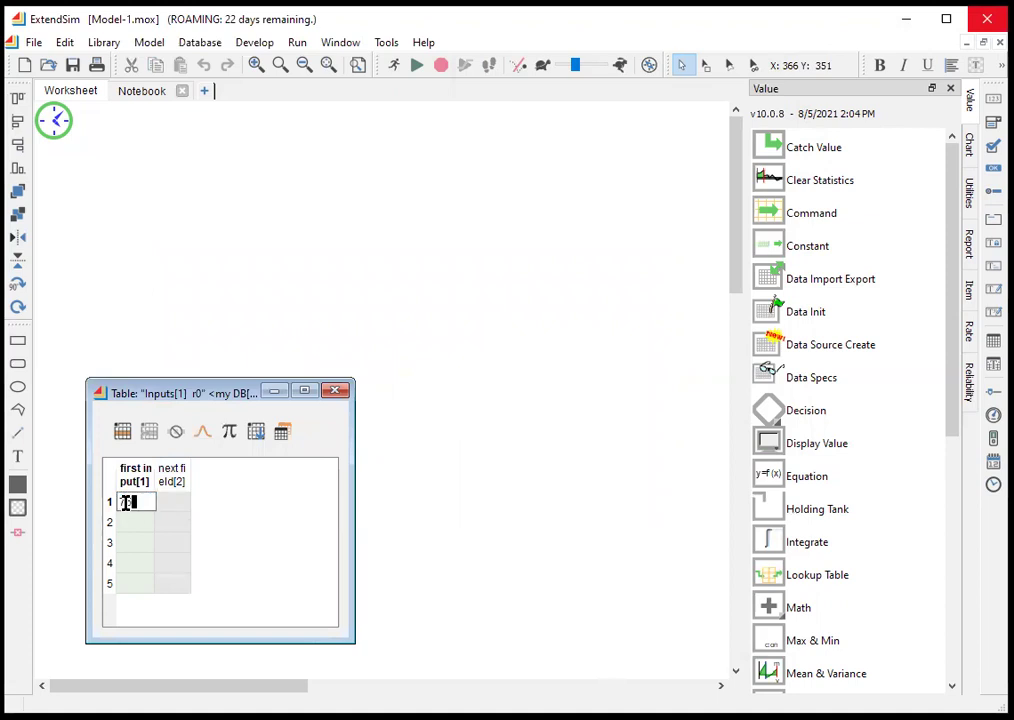
text(251)
key(Tab)
text(20)
key(Tab)
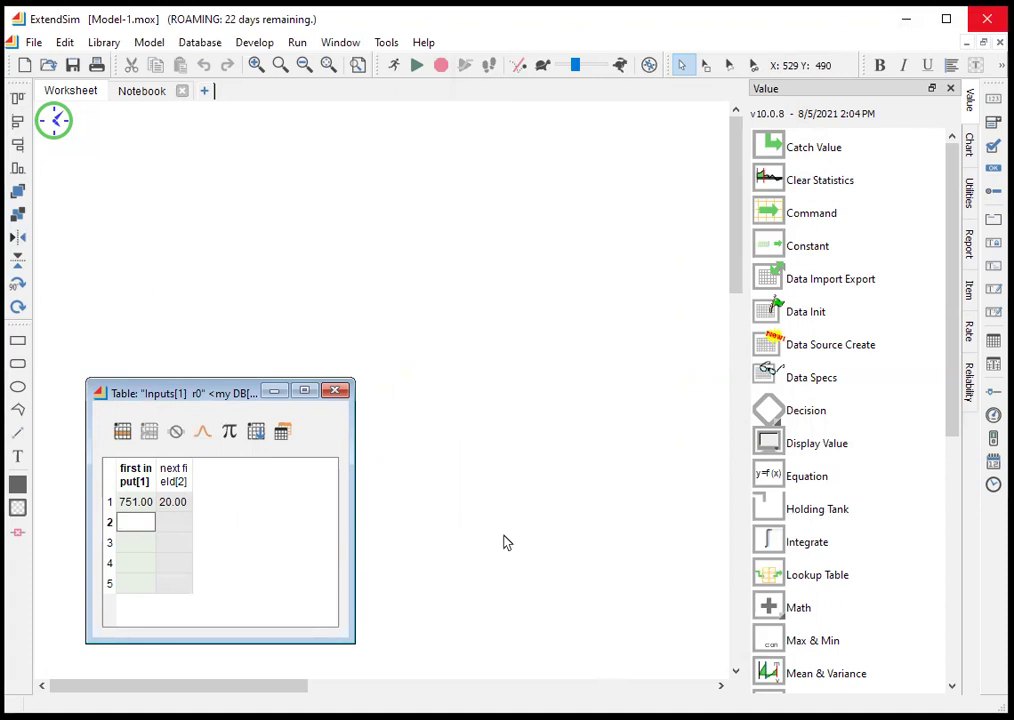
click(338, 389)
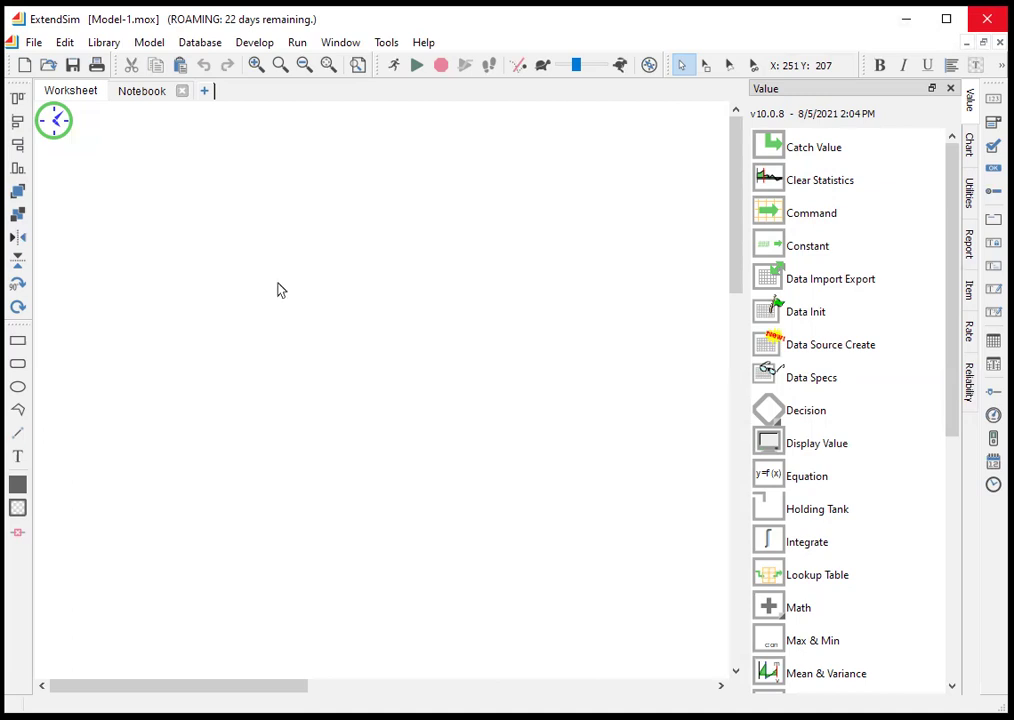
Place a Read block on the worksheet with a Write block below it, from the Value library
drag(955, 300, 921, 583)
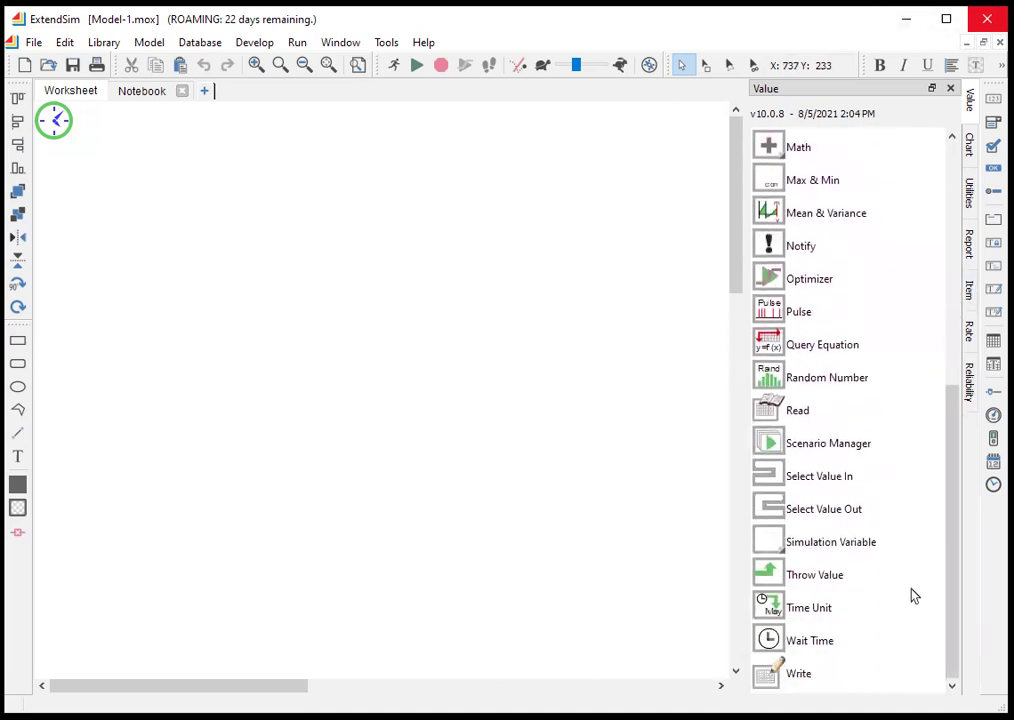
drag(797, 410, 147, 233)
double_click(147, 233)
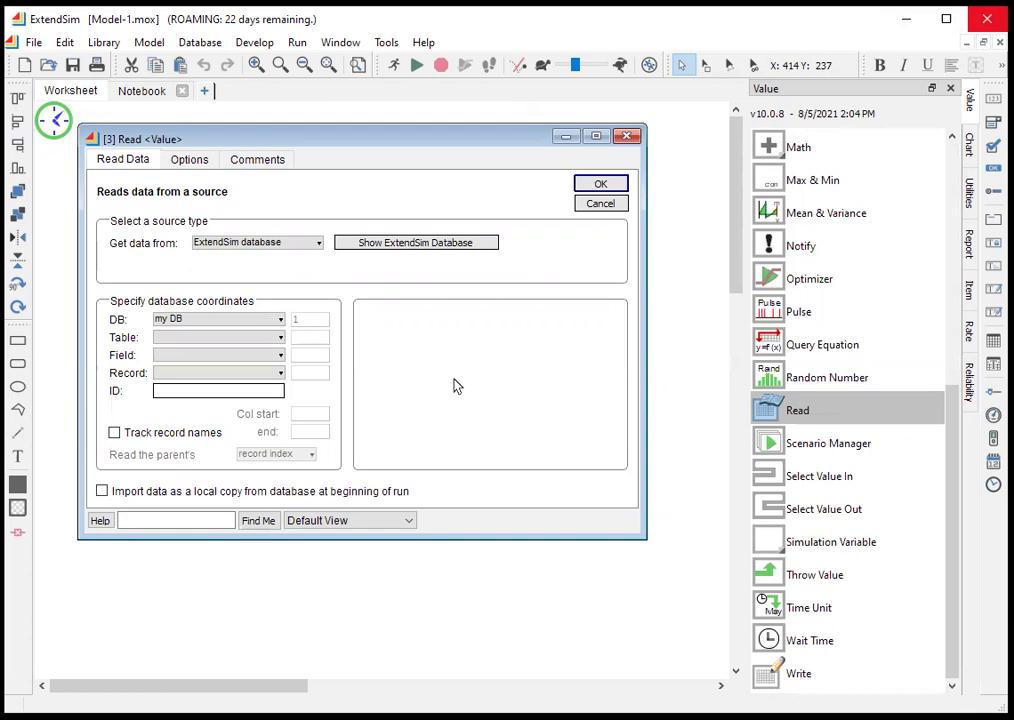
click(628, 137)
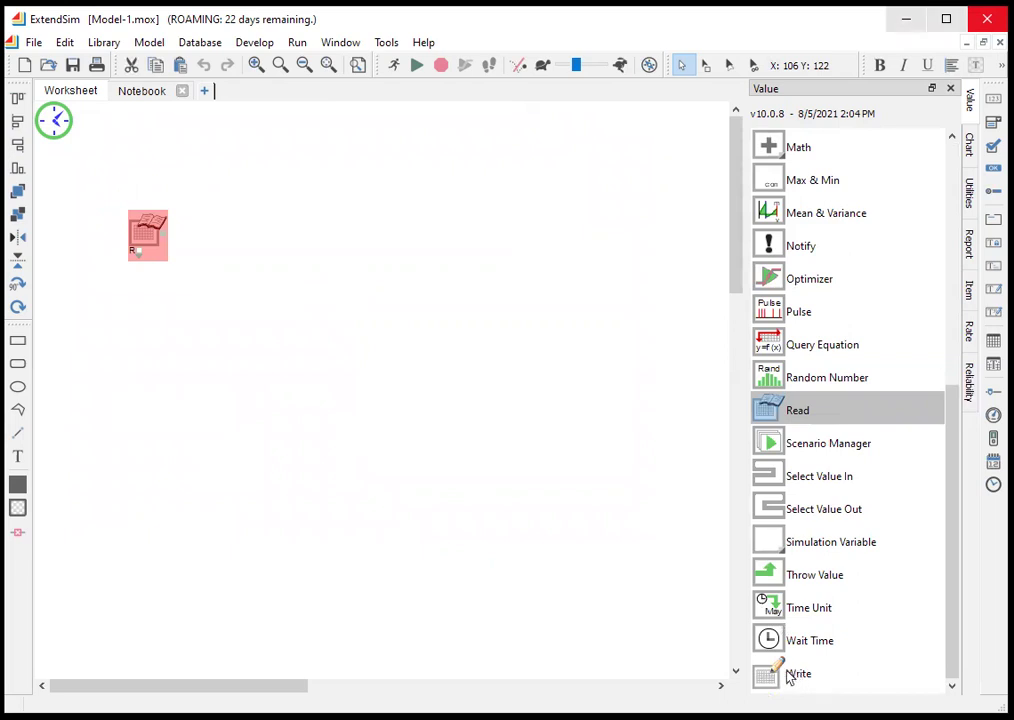
drag(767, 673, 168, 358)
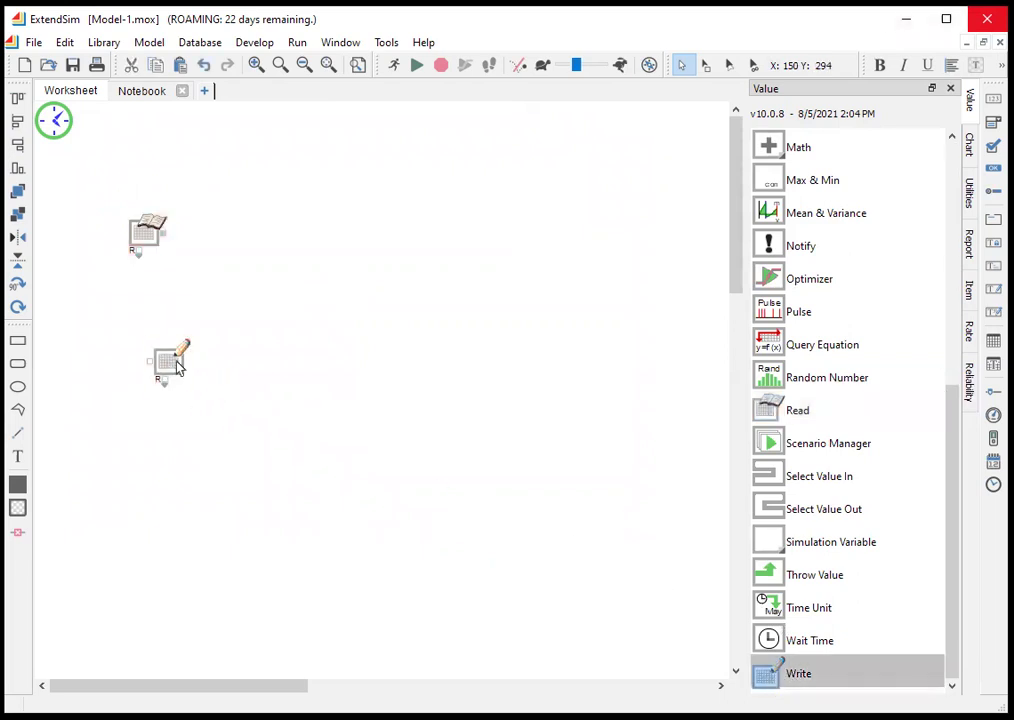